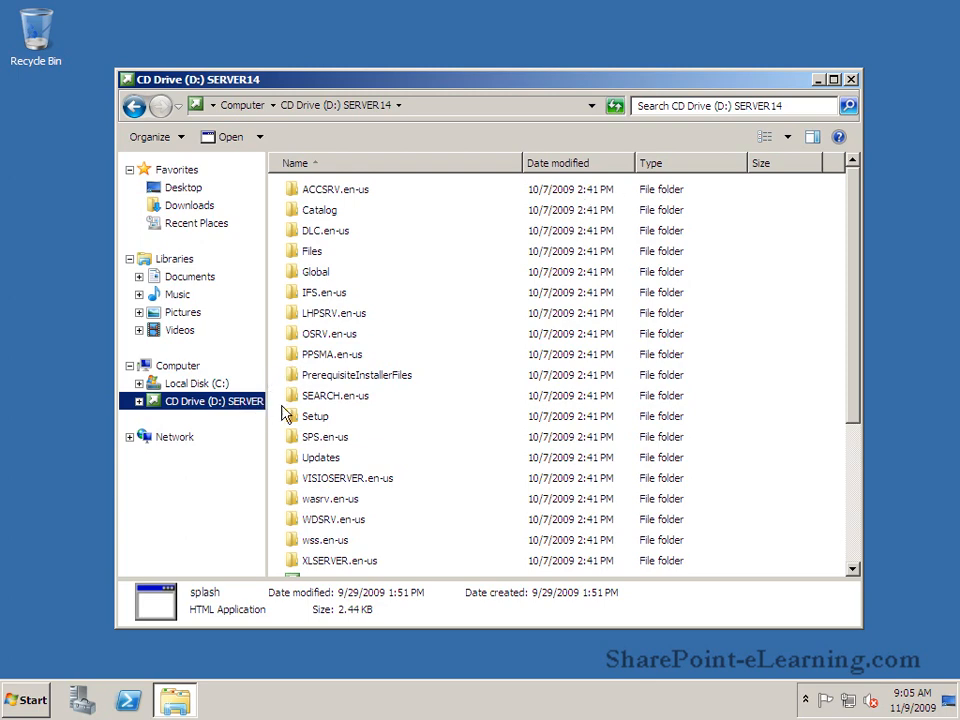
Step: Launch the splash HTML application from the SERVER14 CD drive and bring the SharePoint Server 2010 start screen to the front
scroll(795, 420, "down", 4)
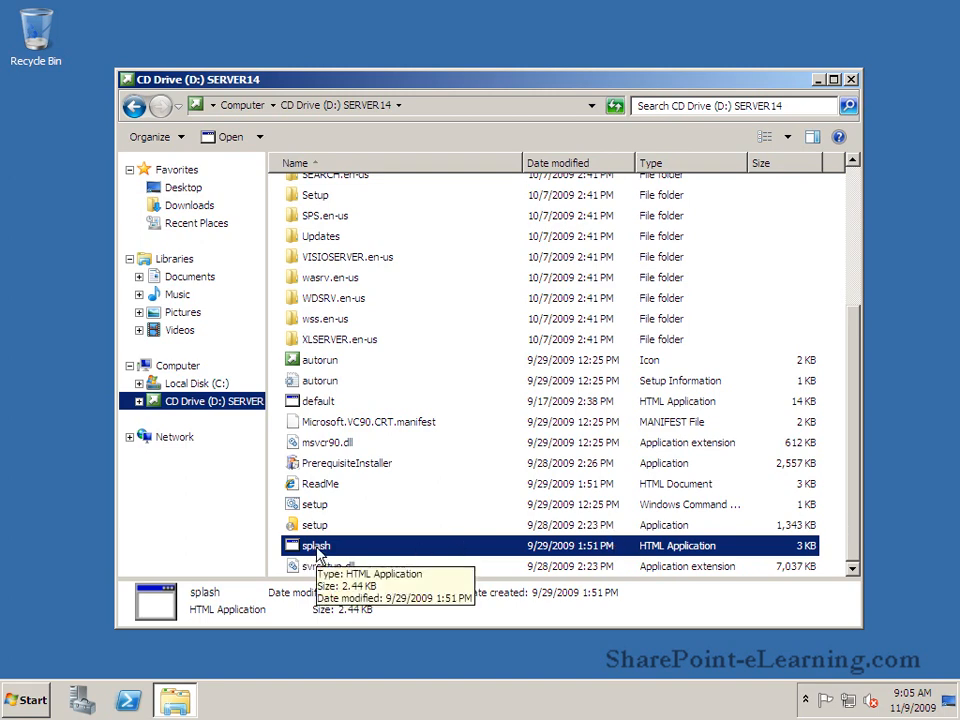
double_click(318, 550)
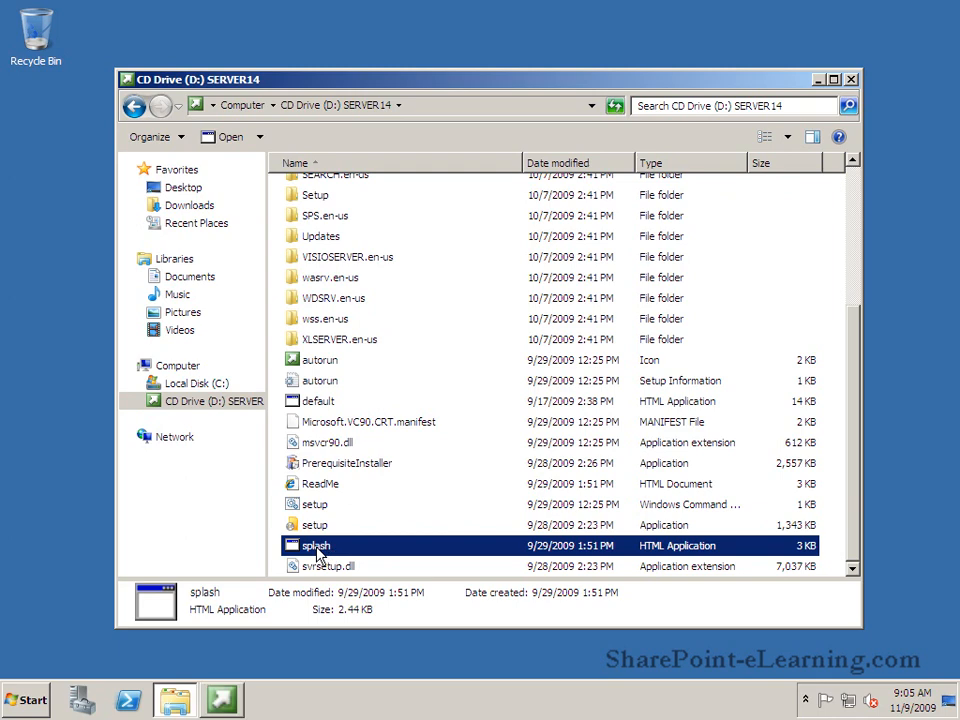
left_click(213, 713)
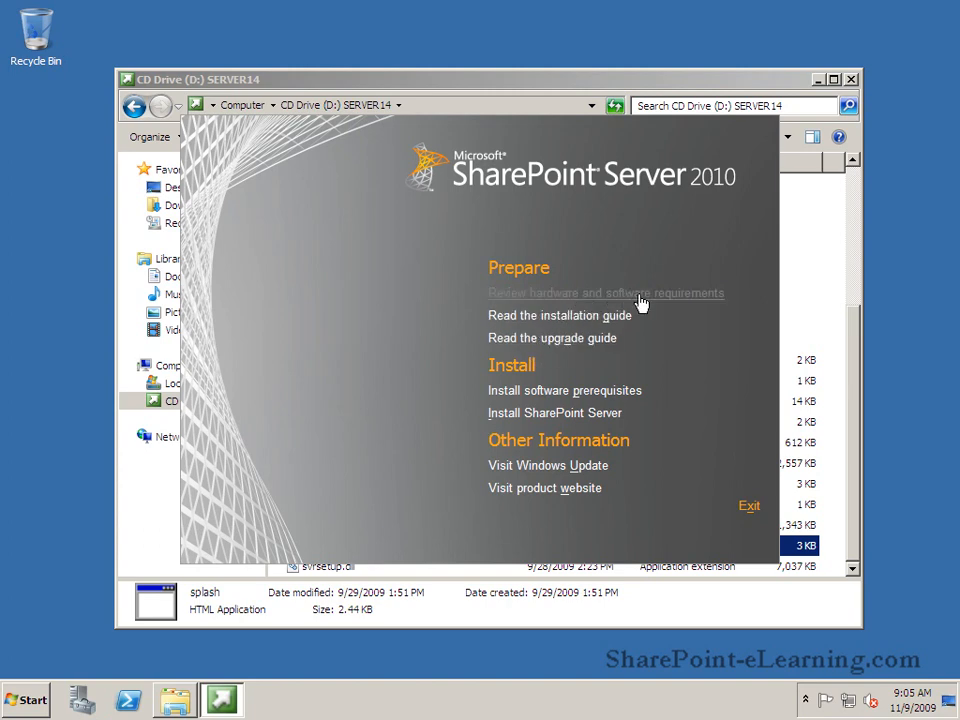
Step: Install the software prerequisites with the Preparation Tool, accepting its license agreements, and finish the tool
left_click(635, 401)
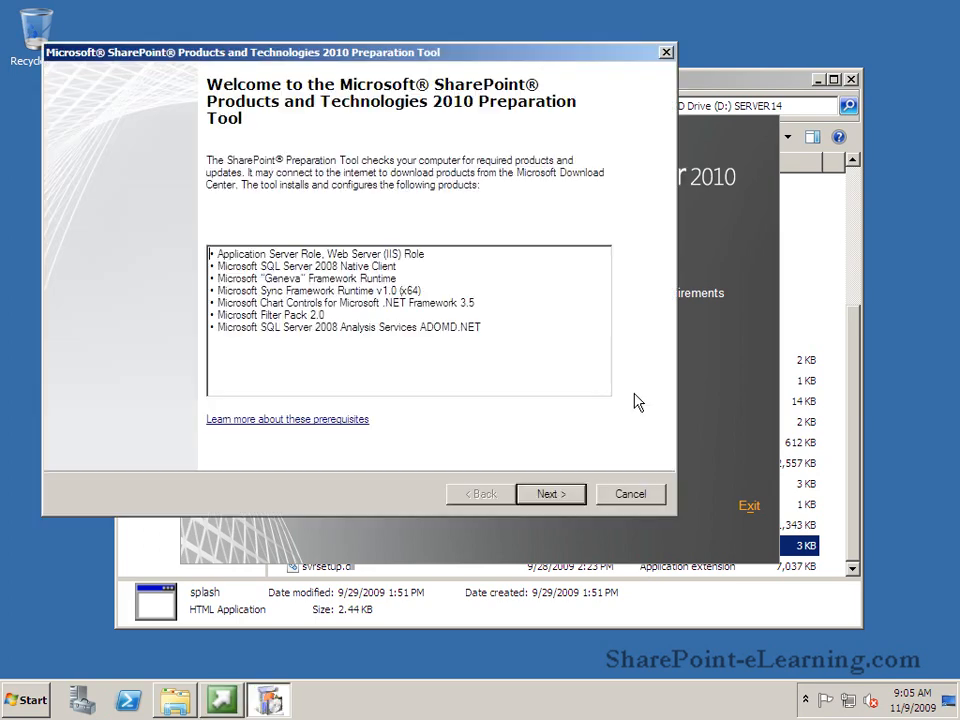
left_click(549, 494)
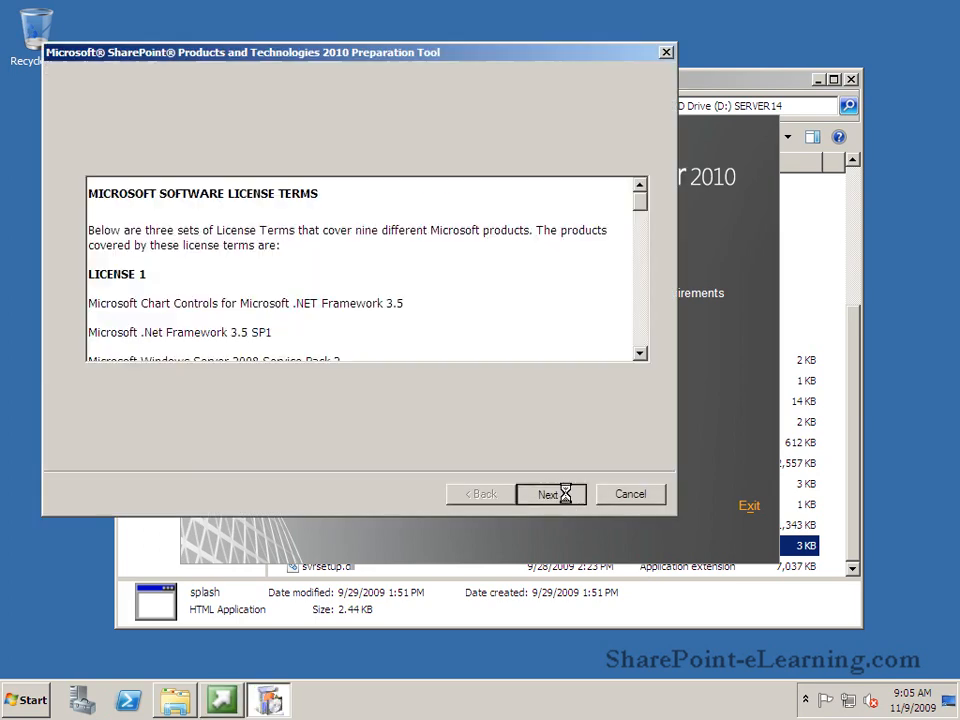
left_click(279, 456)
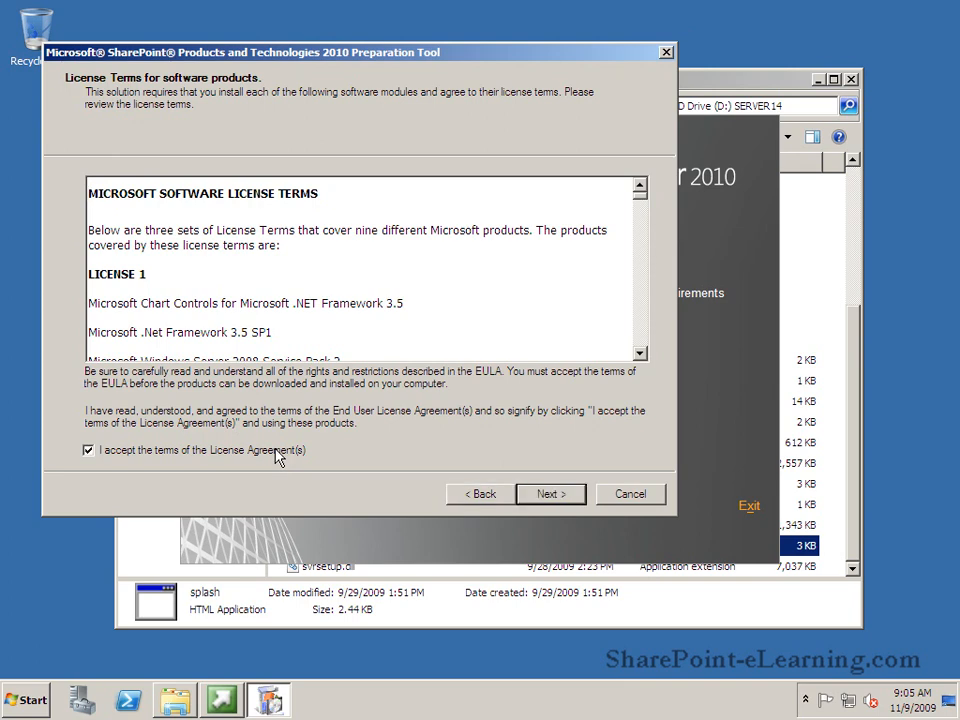
left_click(537, 499)
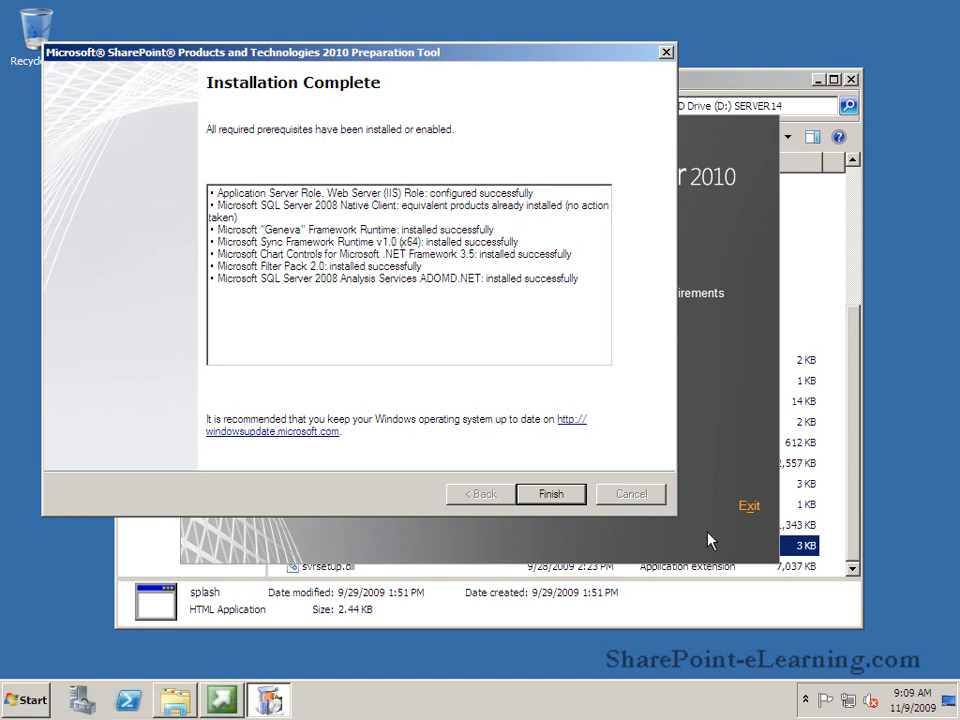
left_click(551, 494)
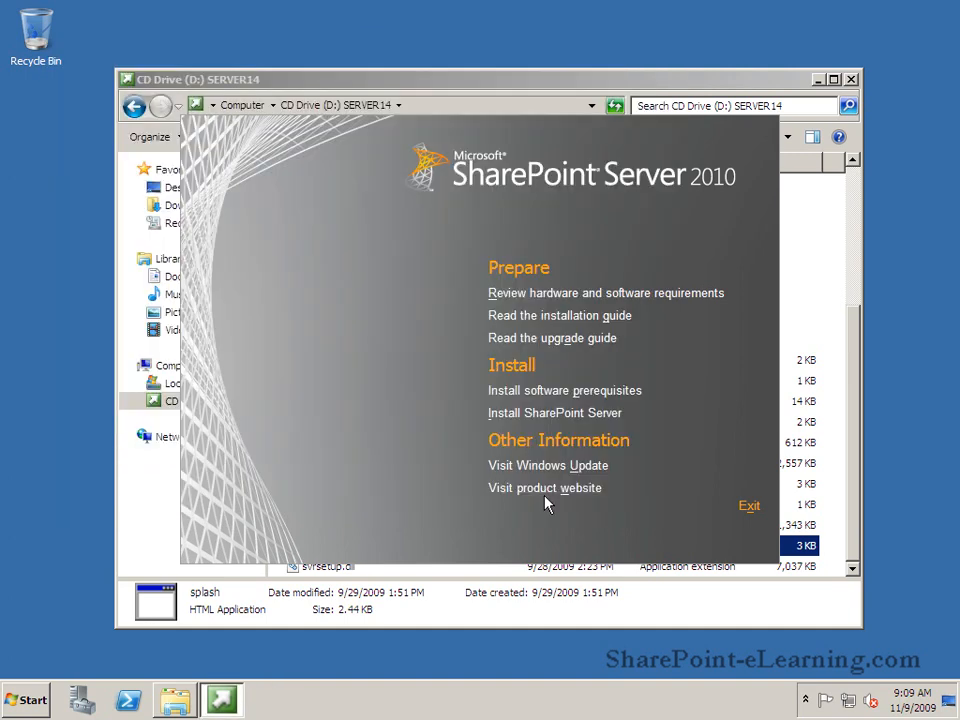
Step: Start the SharePoint Server installation and accept the Microsoft software license terms
left_click(569, 417)
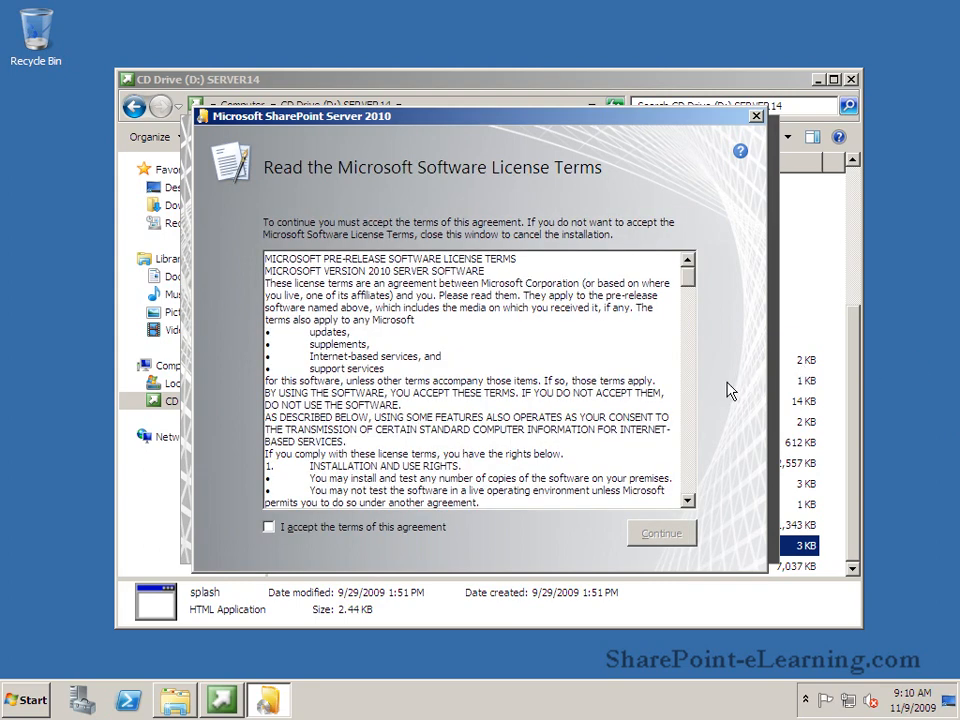
left_click(306, 534)
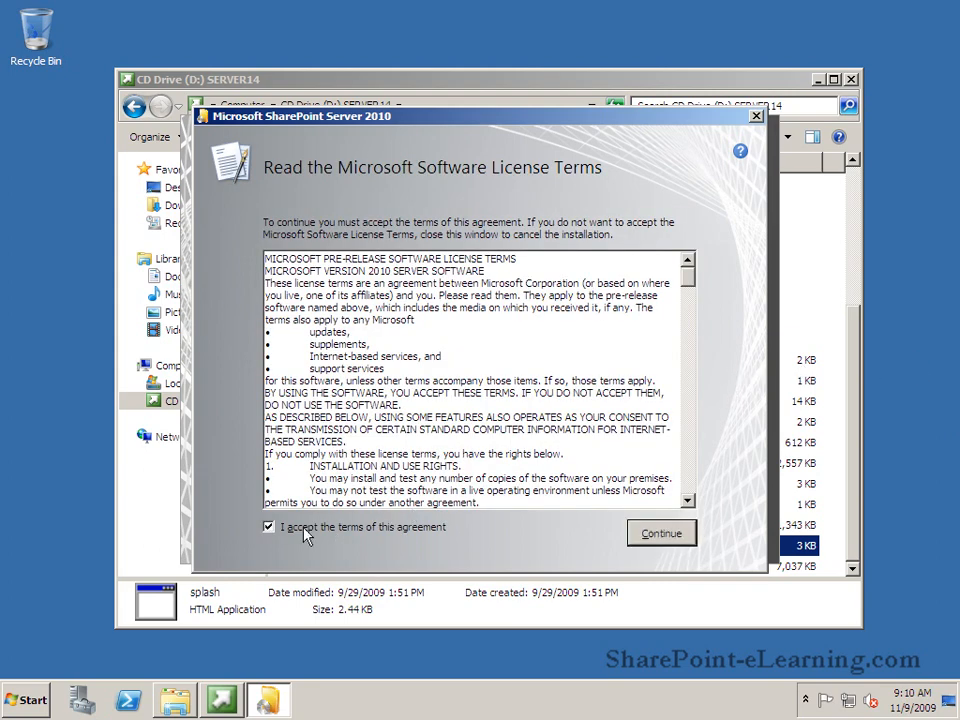
left_click(658, 538)
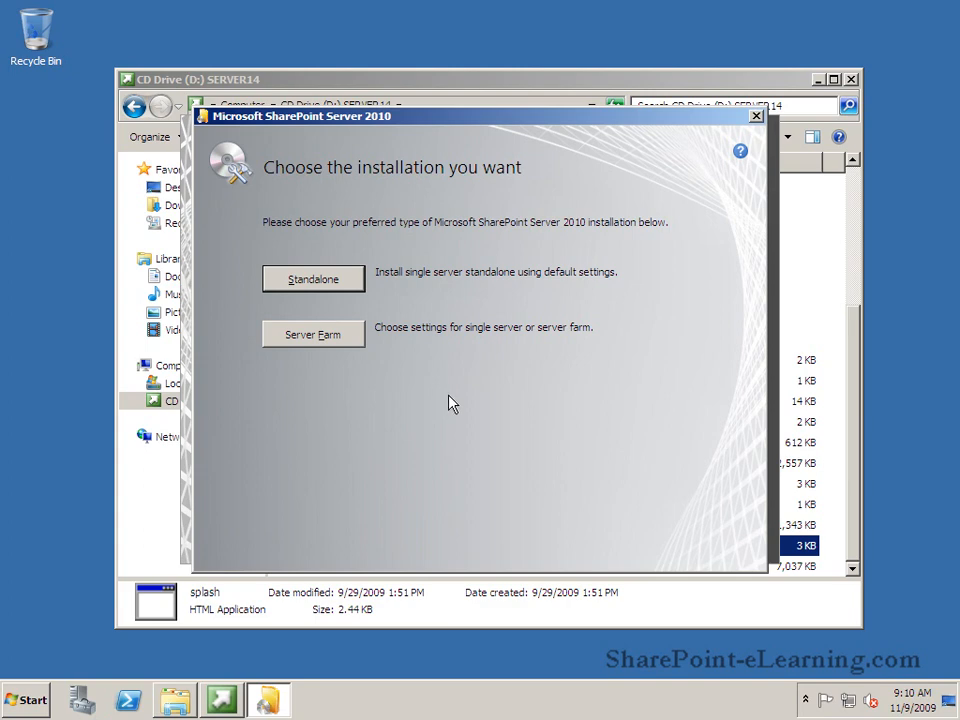
Step: Install SharePoint Server as a Server Farm with the Complete server type, keeping the default file locations
left_click(330, 335)
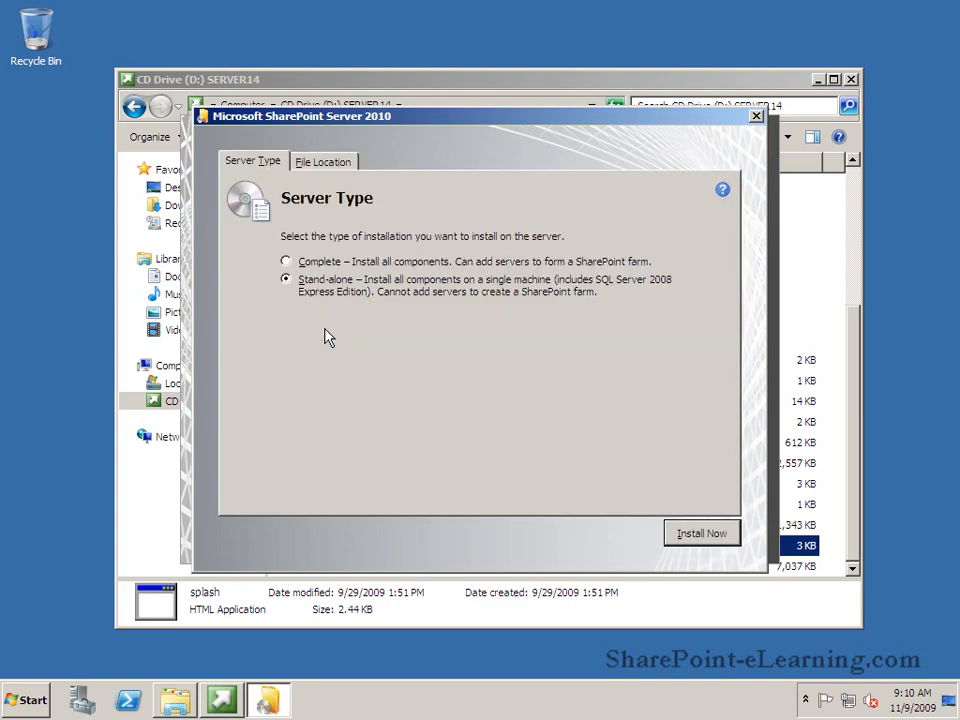
left_click(286, 262)
left_click(323, 162)
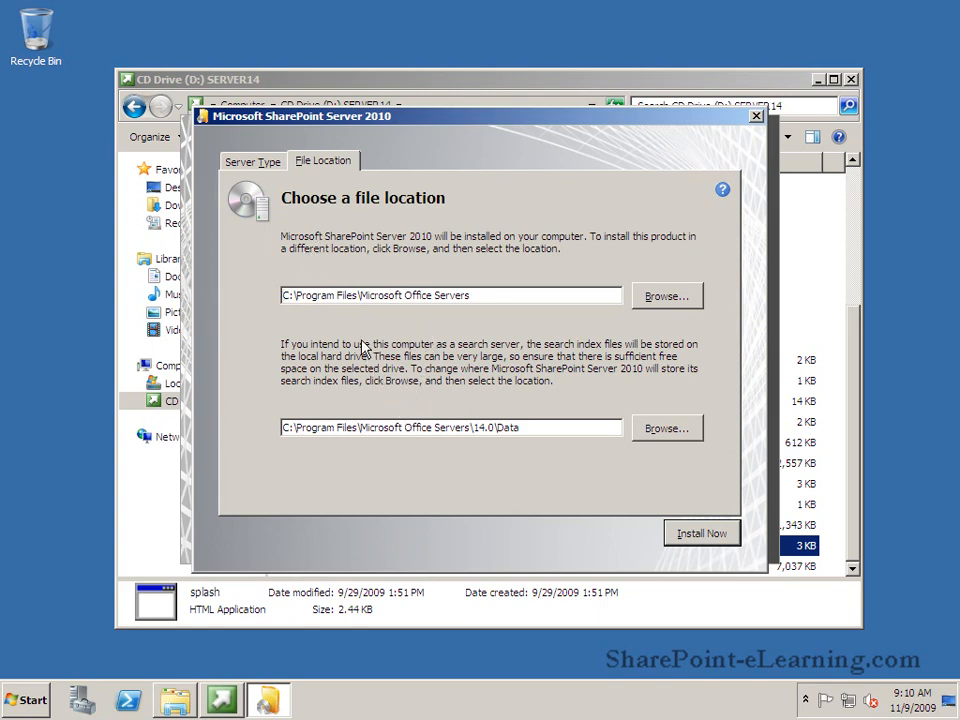
left_click(696, 534)
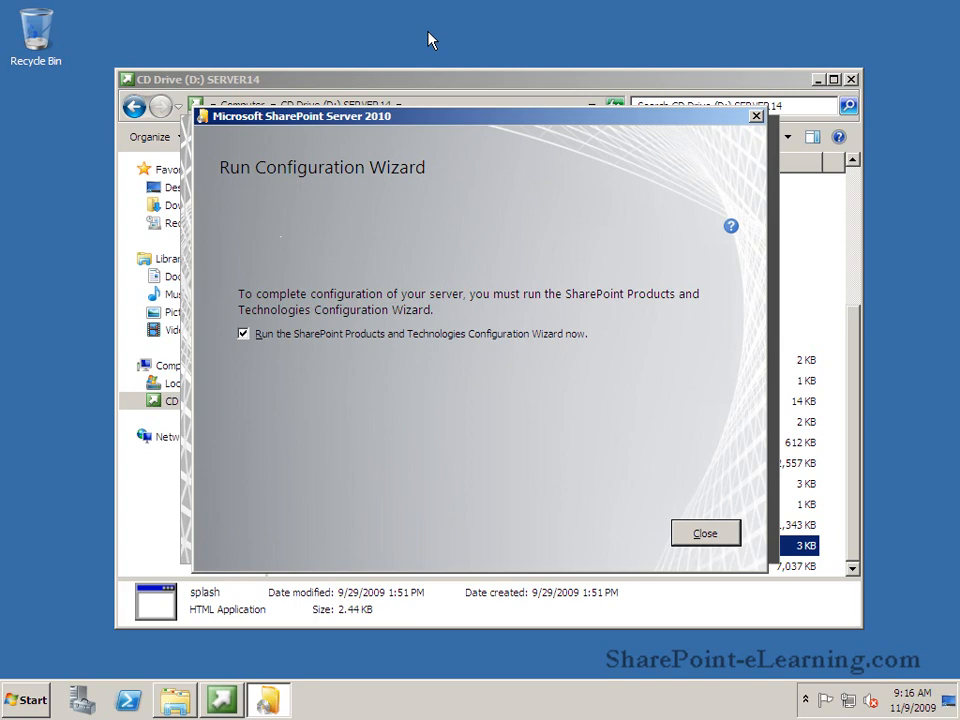
Step: Run the SharePoint Products Configuration Wizard, allow the required service restarts, and choose to create a new server farm
left_click(705, 534)
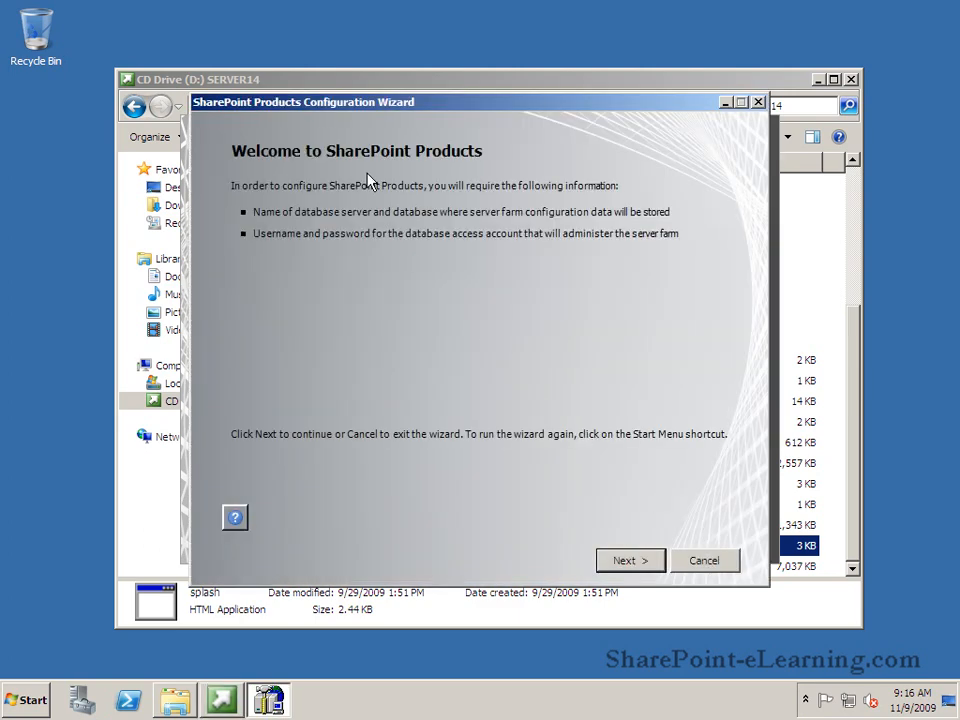
left_click(624, 562)
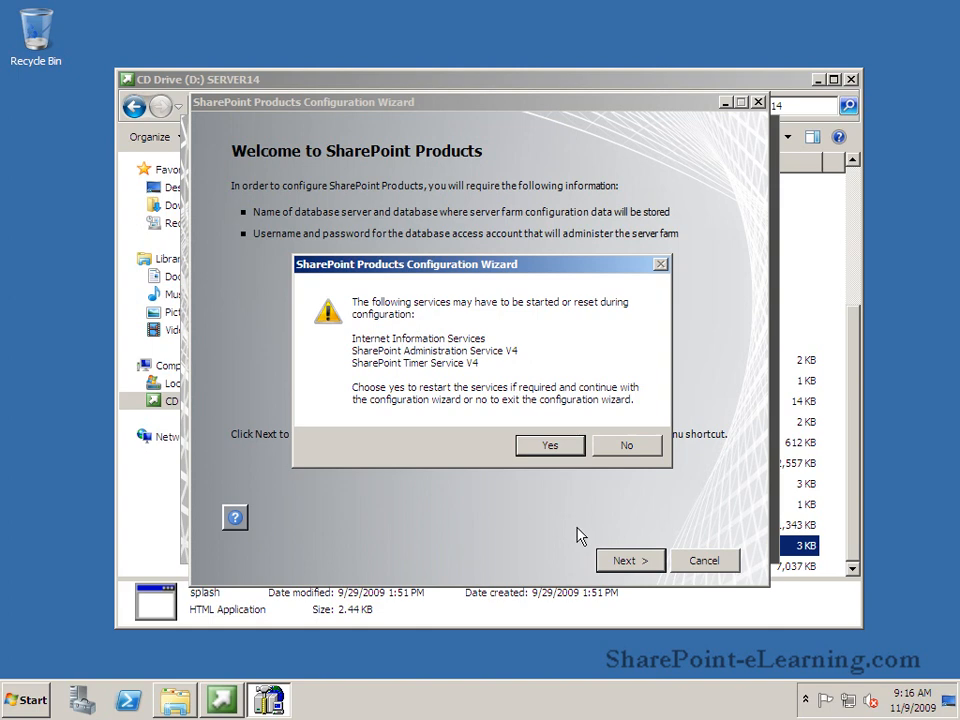
left_click(548, 447)
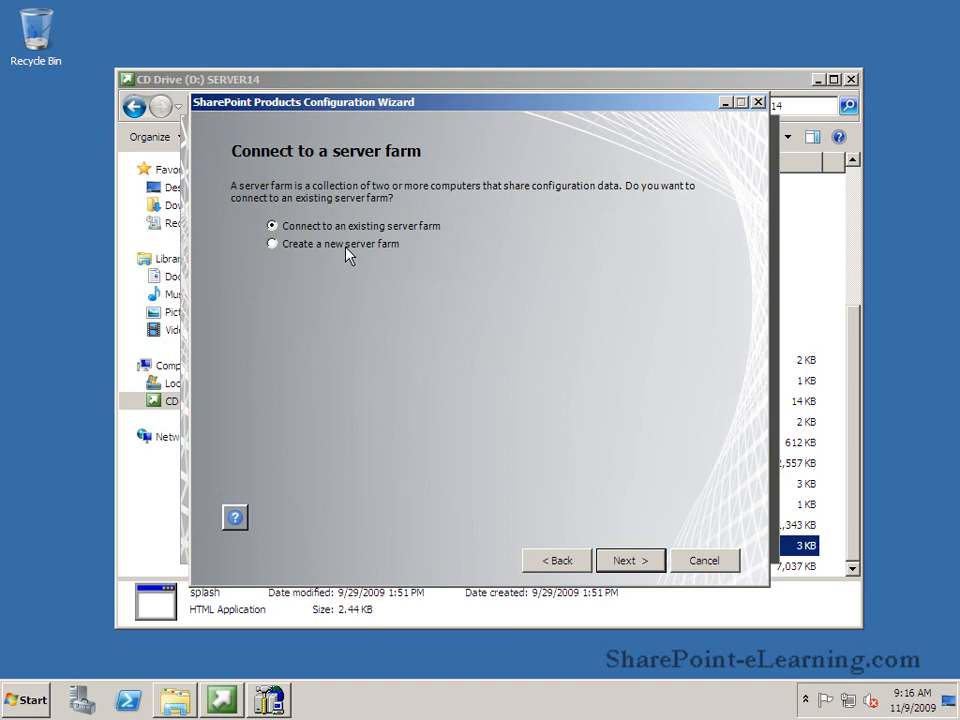
left_click(284, 247)
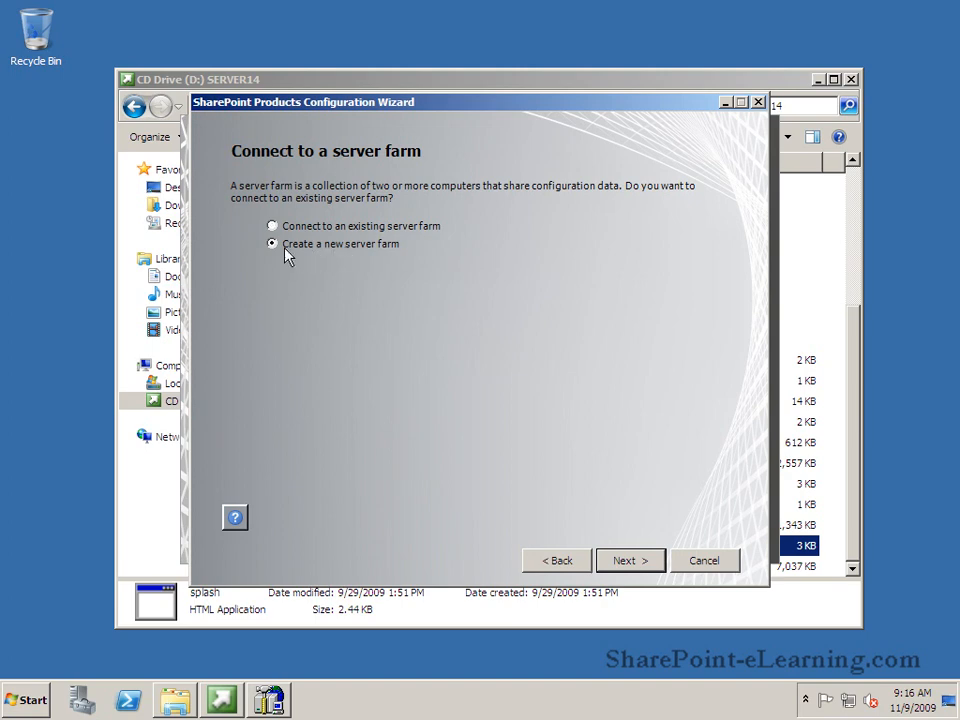
left_click(622, 562)
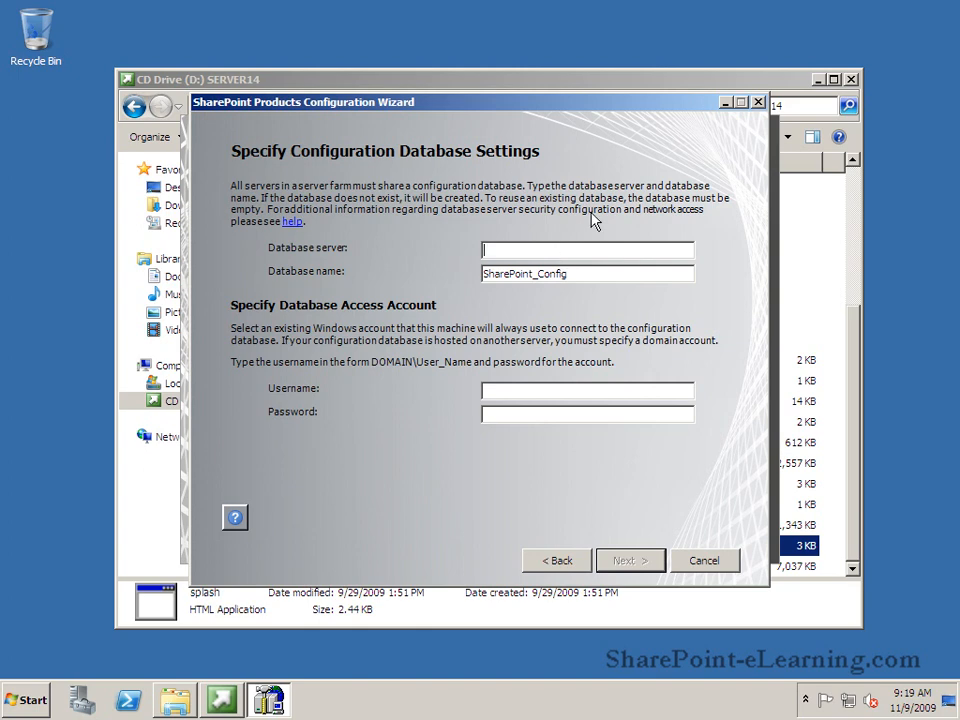
Step: Set the configuration database server to SPeL, the access account username to aw\spservice, enter the account password, and continue
type("SPe")
type("L")
type("aw\\sp")
type("ser")
type("vice")
key("Tab")
type("p")
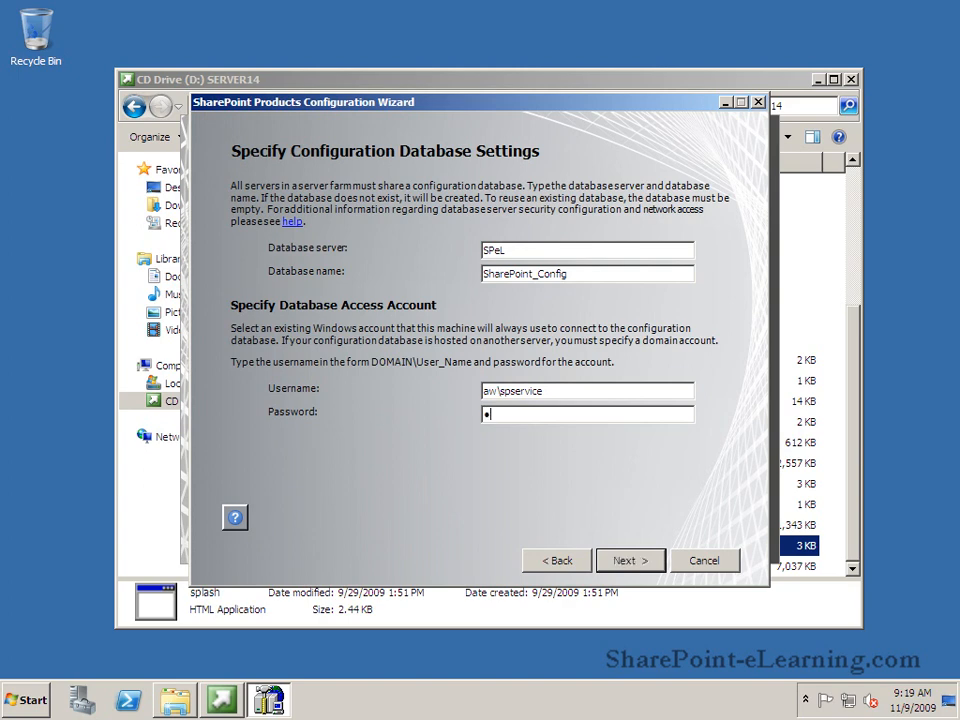
type("ass@word1")
left_click(620, 562)
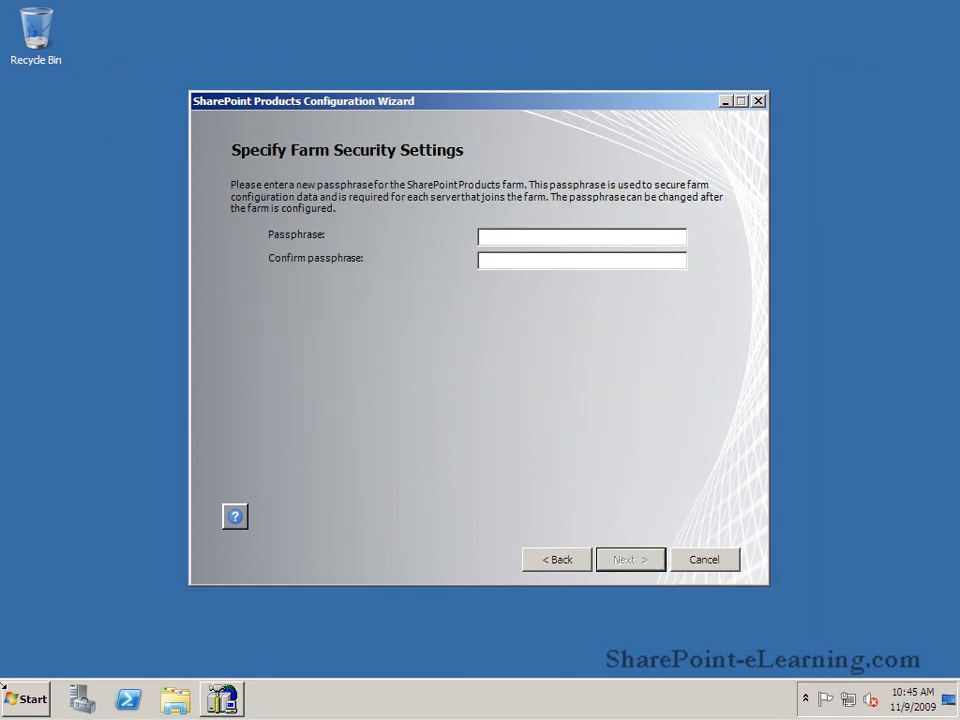
Step: Enter and confirm the farm passphrase in the farm security settings and continue
type("pass@word1")
key("Tab")
type("pass@wo")
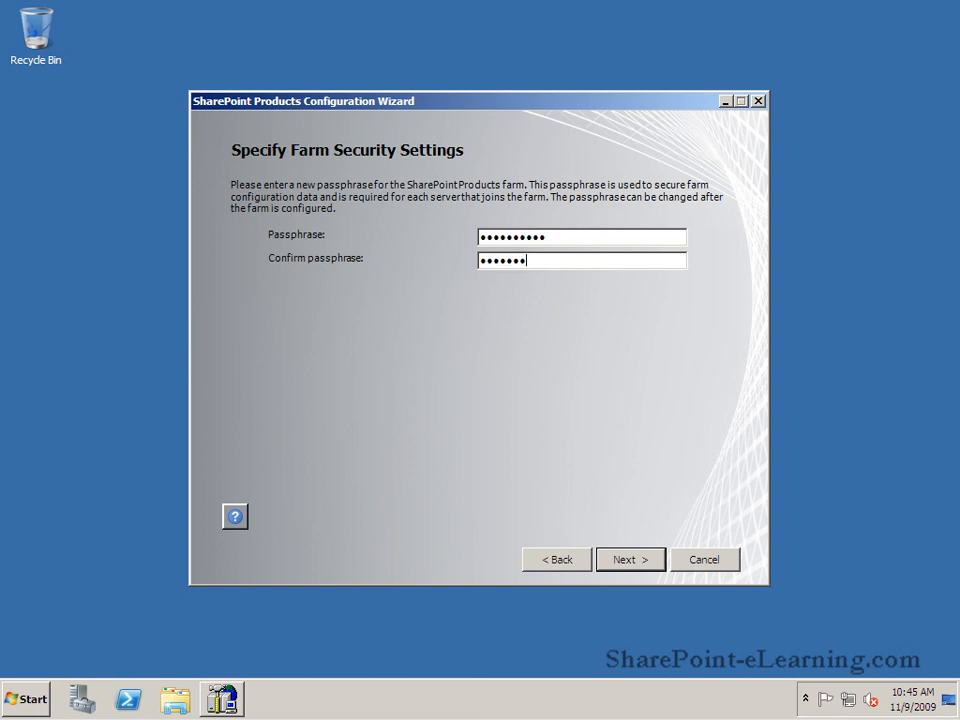
type("rd")
type("s")
left_click(651, 569)
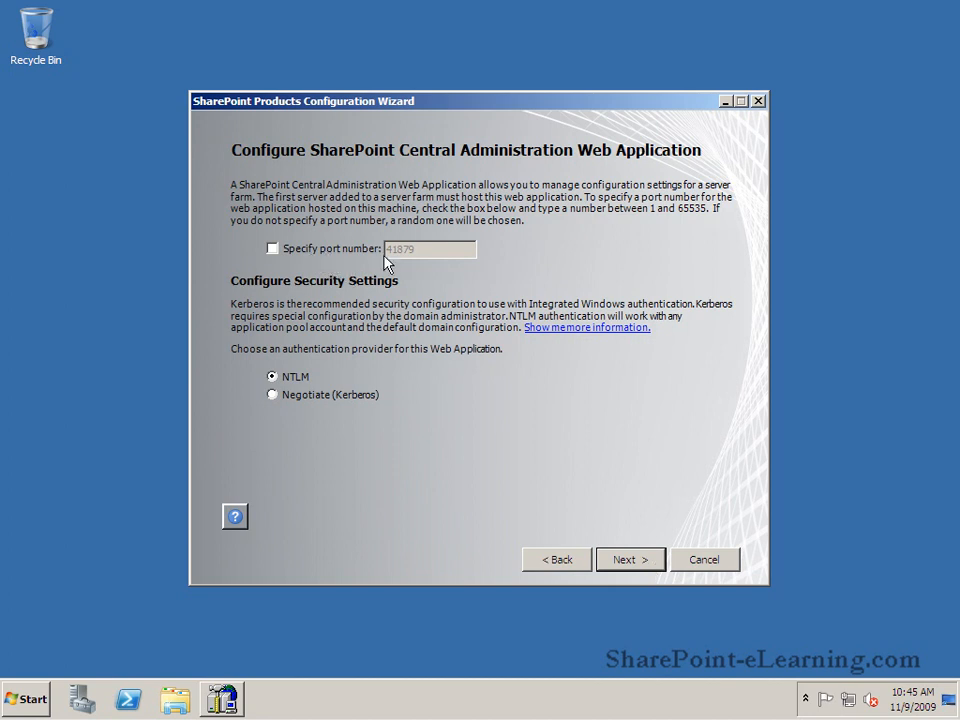
Step: Specify port number 9999 for the Central Administration web application, keep NTLM authentication, and apply the configuration settings
left_click(291, 250)
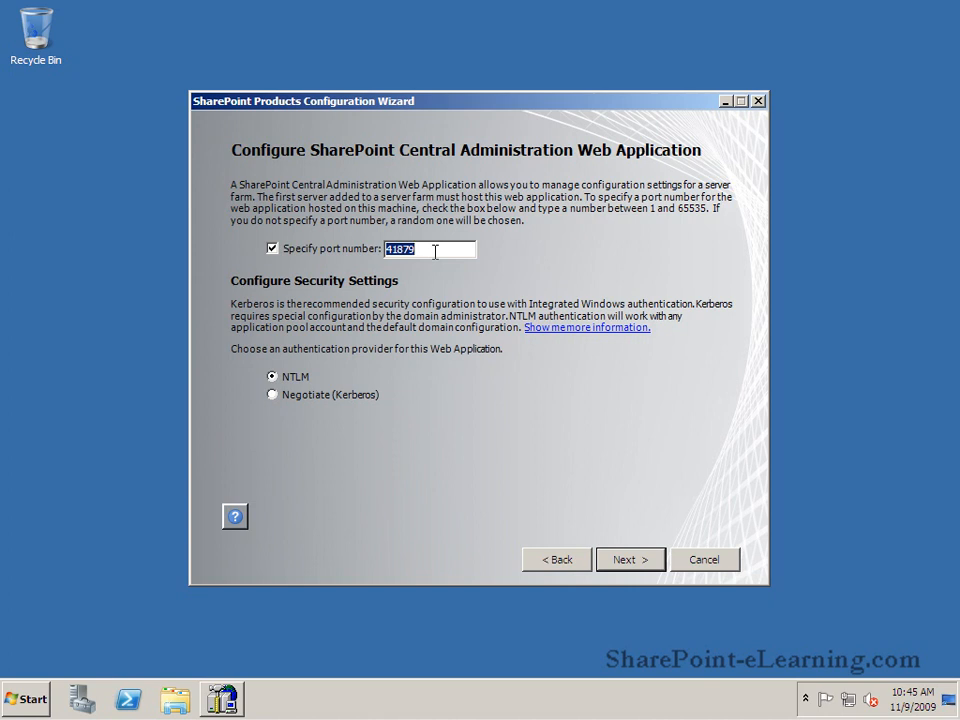
type("9999")
left_click(624, 560)
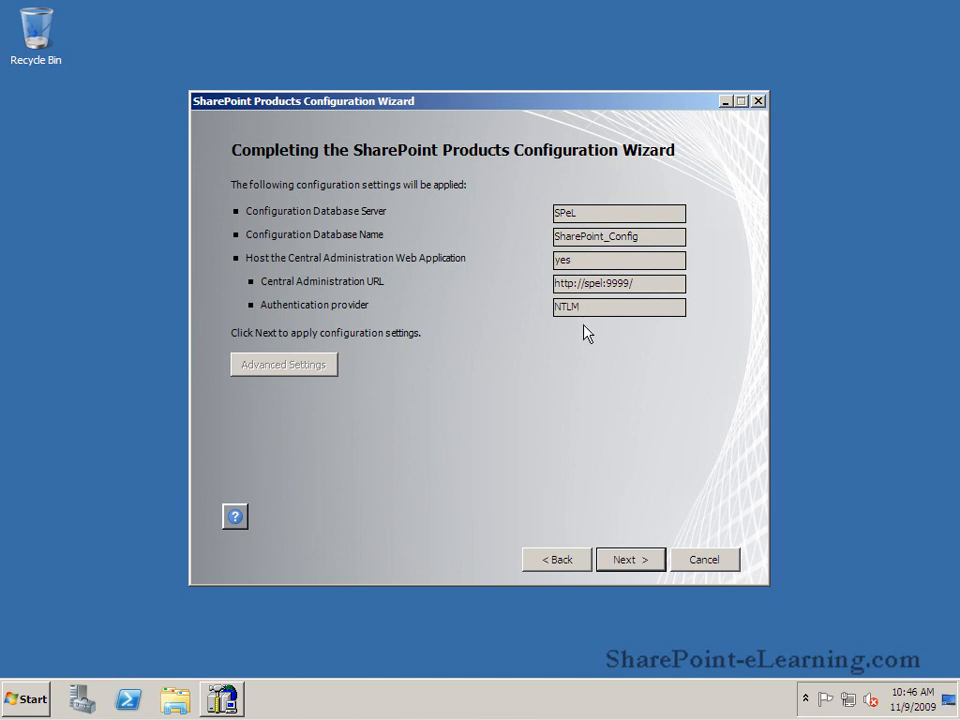
left_click(635, 568)
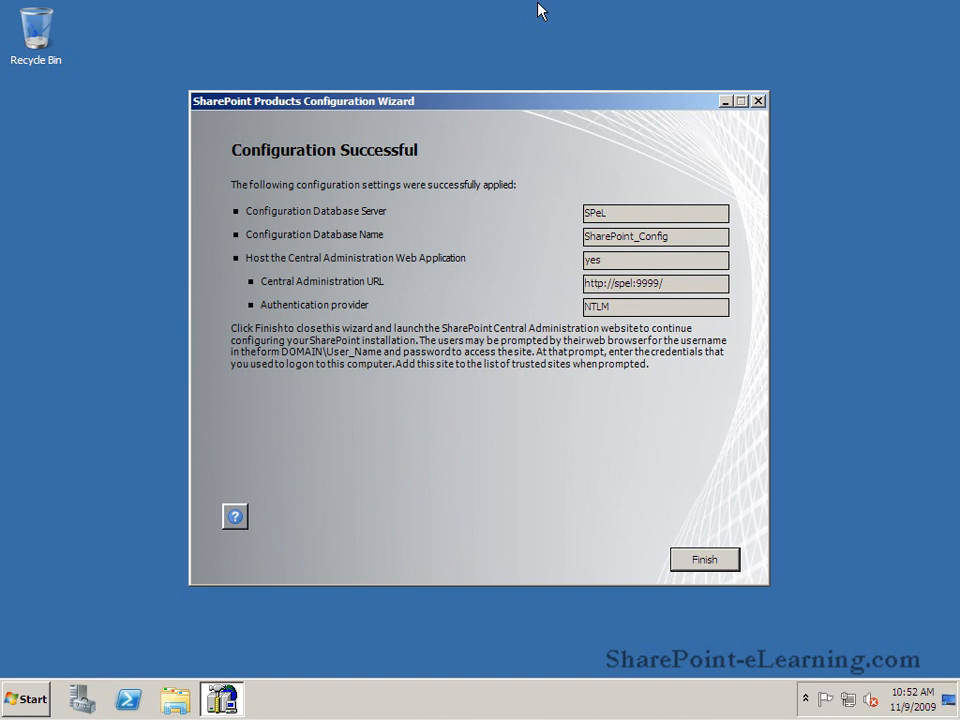
Step: Finish the configuration wizard, maximize the Central Administration window, and decline participation in the Customer Experience Improvement Program
left_click(697, 568)
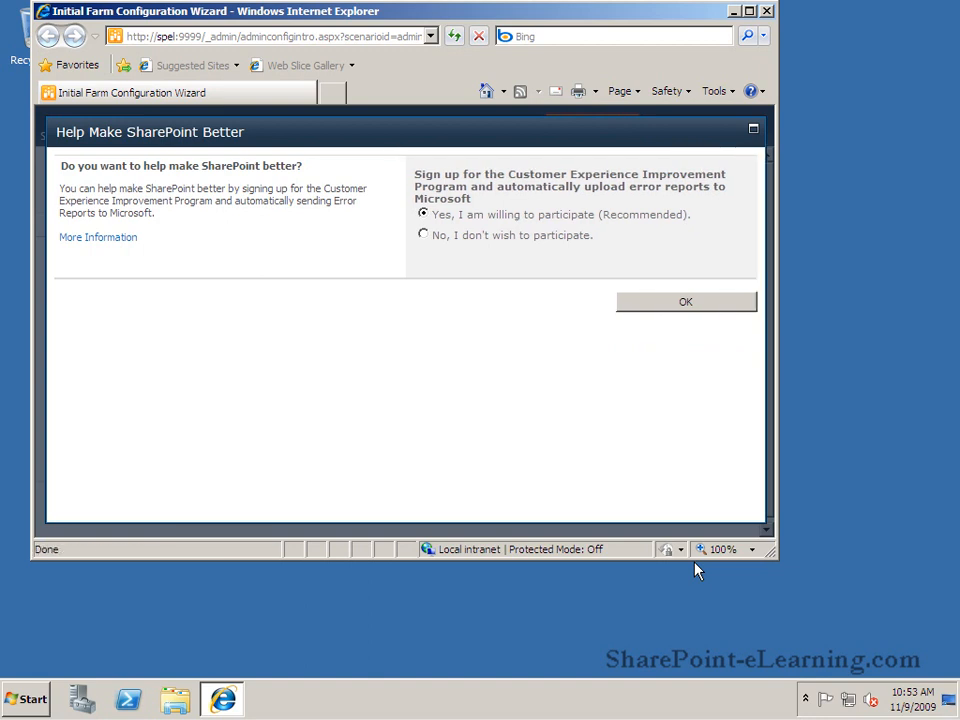
left_click(749, 11)
left_click(452, 236)
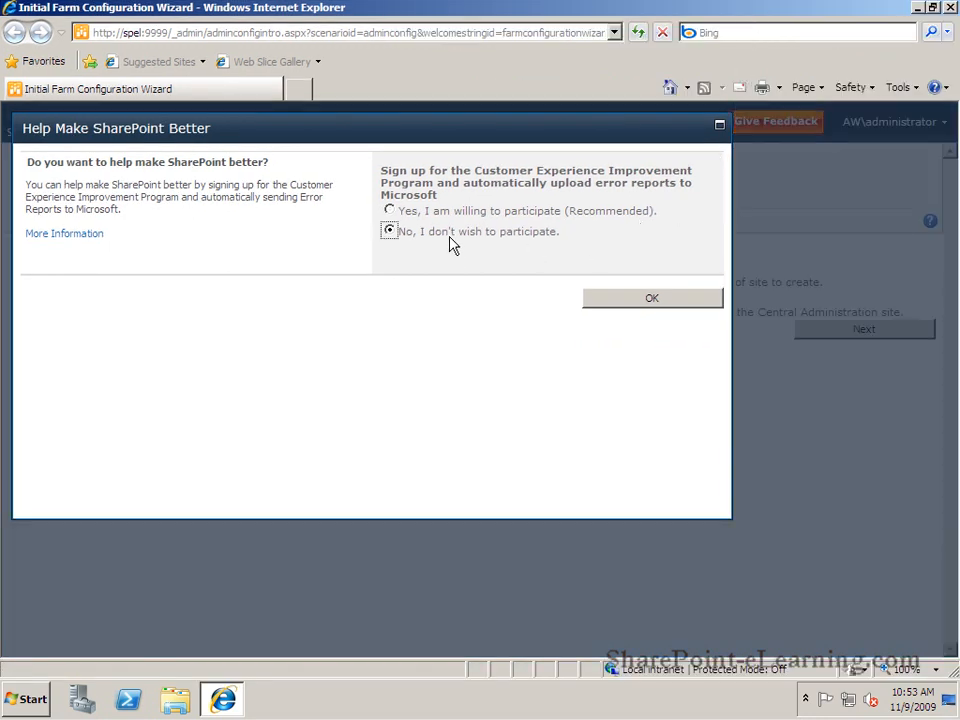
left_click(633, 306)
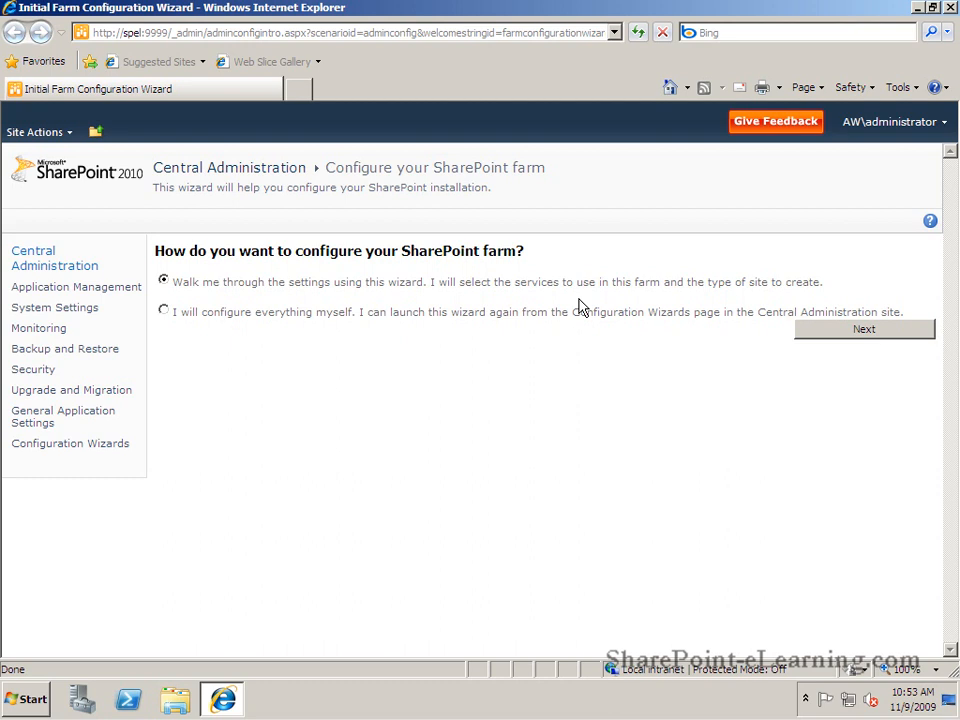
Step: Run the guided farm configuration using the existing managed account AW\spservice and the default selection of services
left_click(868, 335)
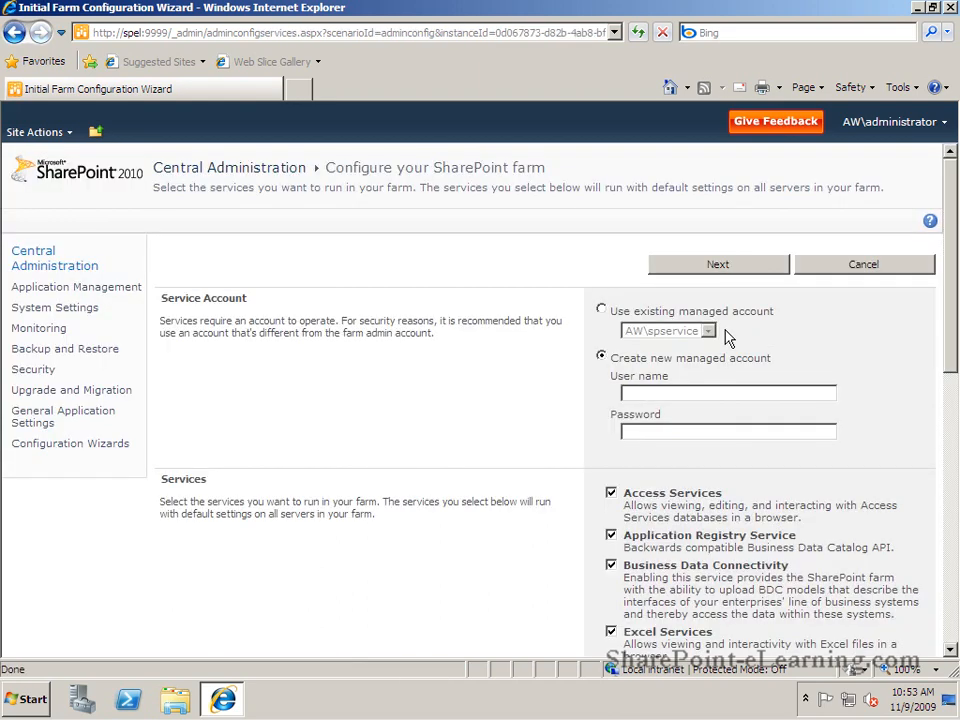
left_click(601, 309)
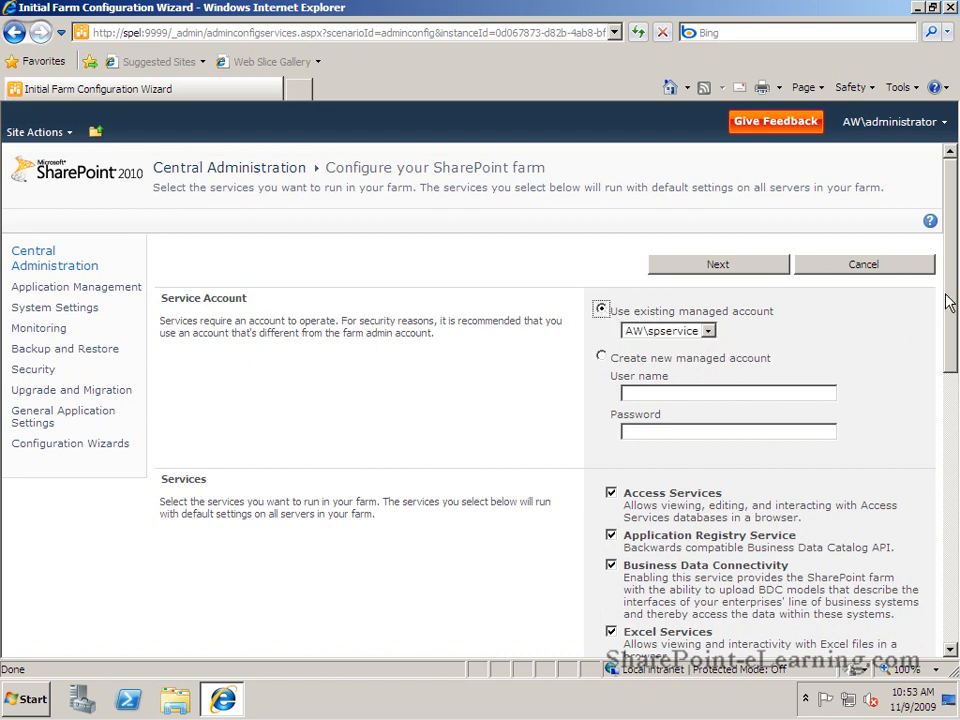
mouse_move(949, 300)
left_mouse_down()
mouse_move(957, 587)
mouse_move(955, 293)
left_mouse_up()
left_click(748, 268)
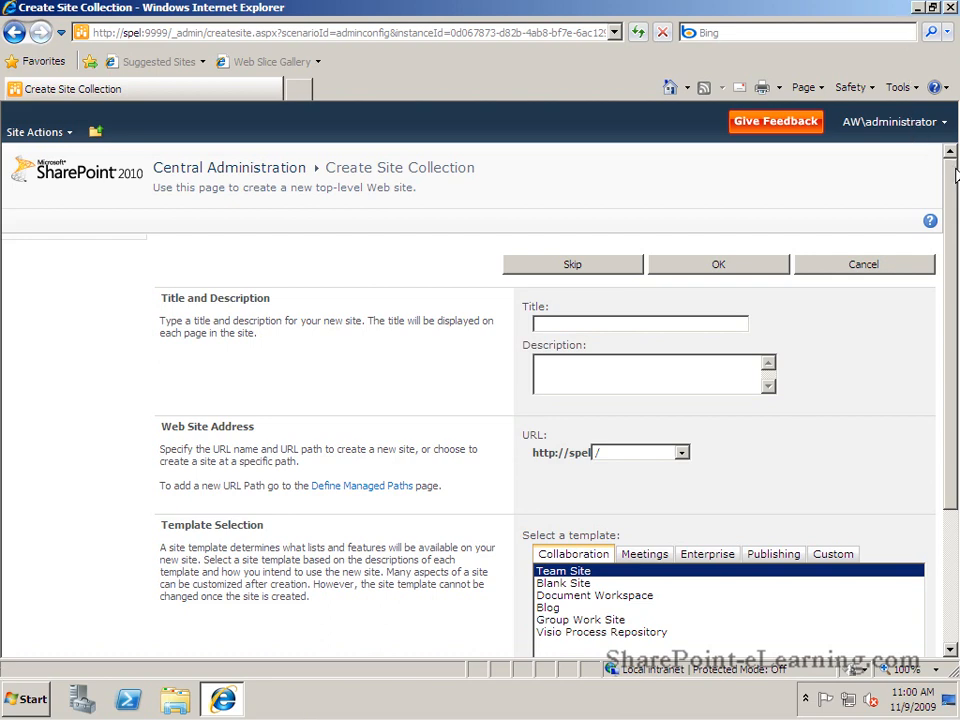
Step: Title the new site collection "SharePoint eLearning"
scroll(952, 218, "down", 1)
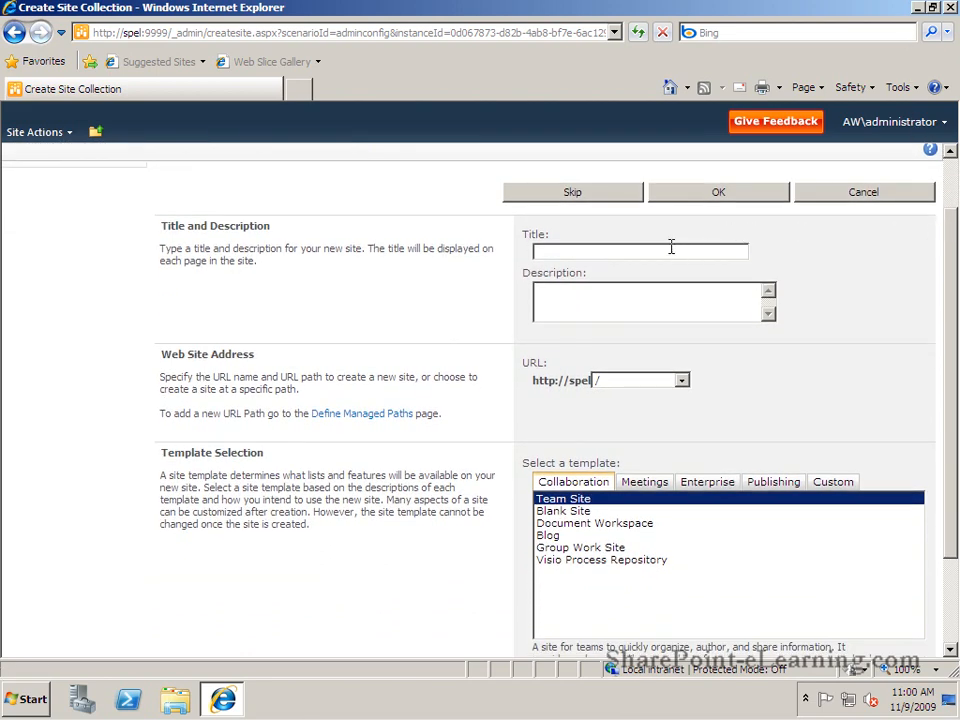
type("SharePoint eLearning")
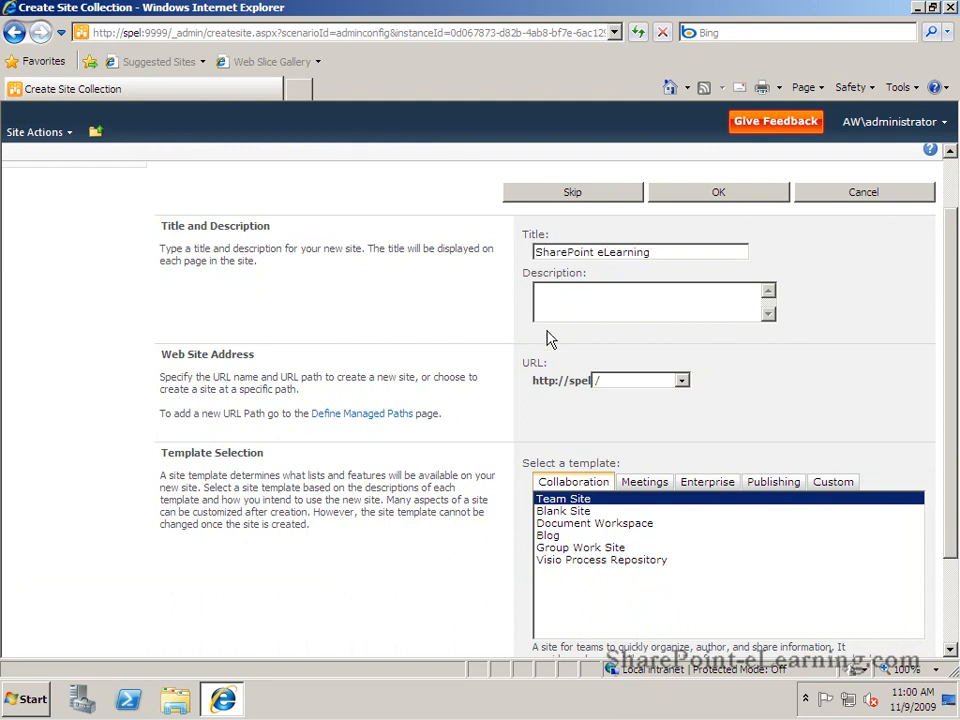
left_click(585, 315)
Step: Compare the site template categories, create the site collection with the Collaboration Team Site template, and finish the farm configuration wizard
left_click_drag(954, 386, 951, 482)
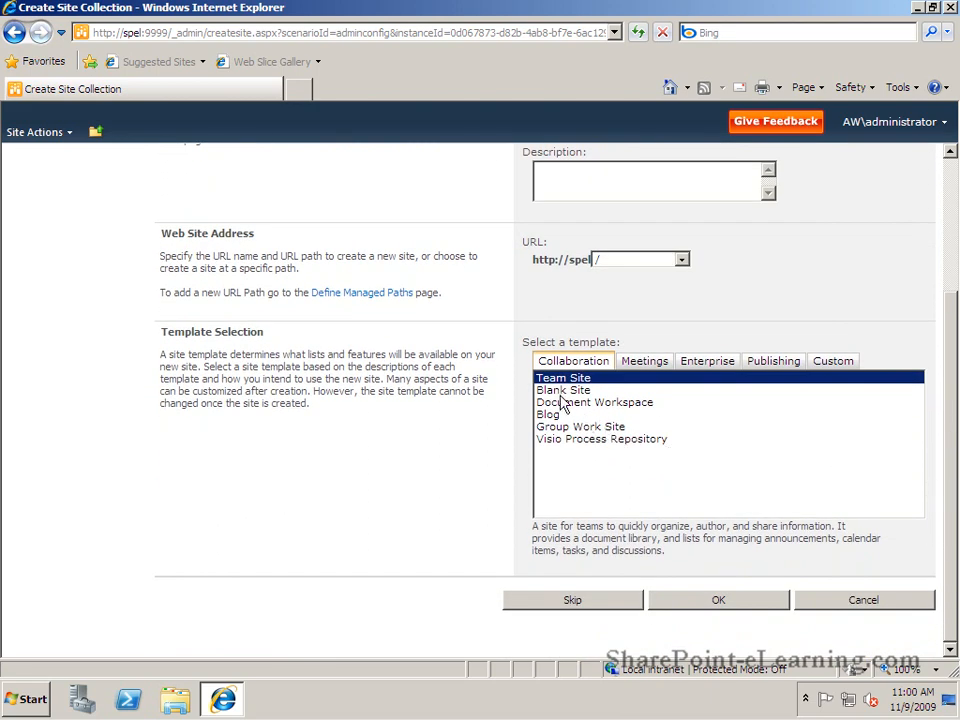
left_click(641, 361)
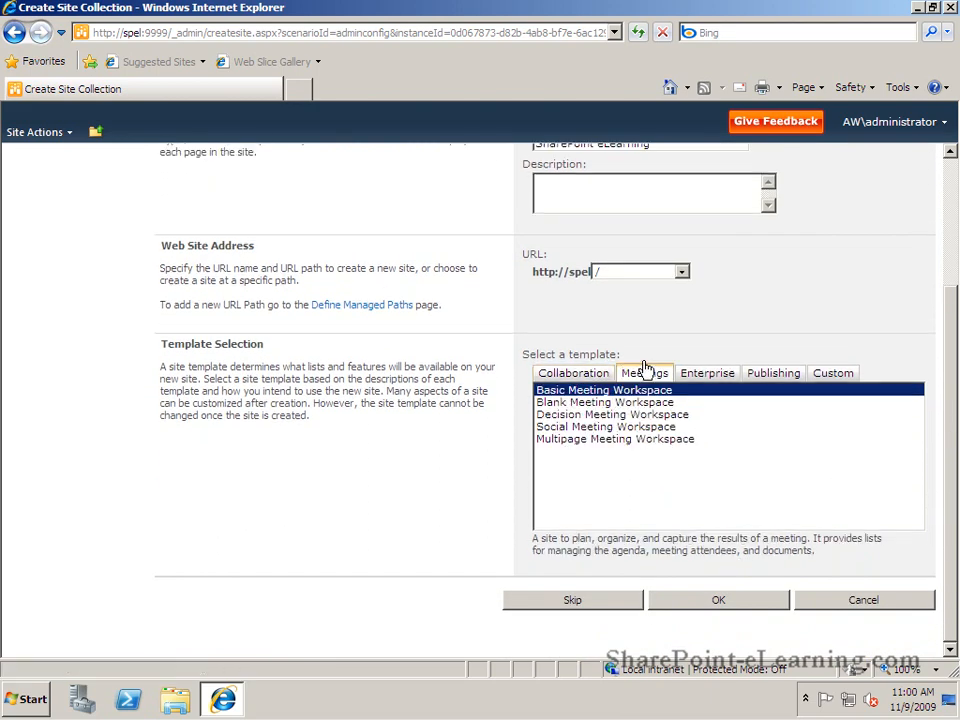
left_click(726, 375)
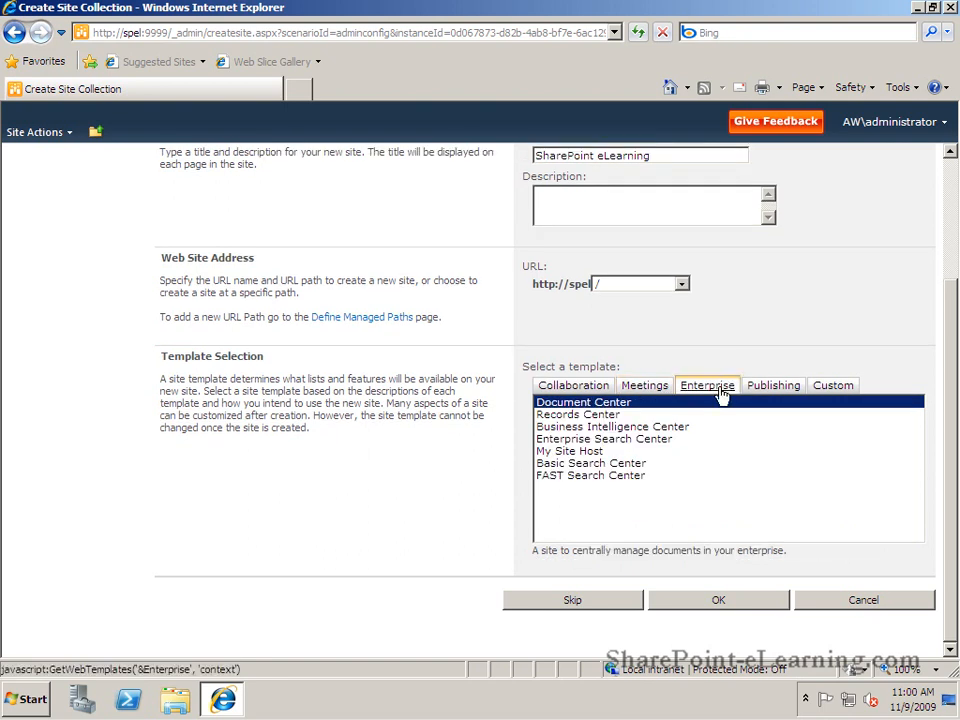
left_click(786, 388)
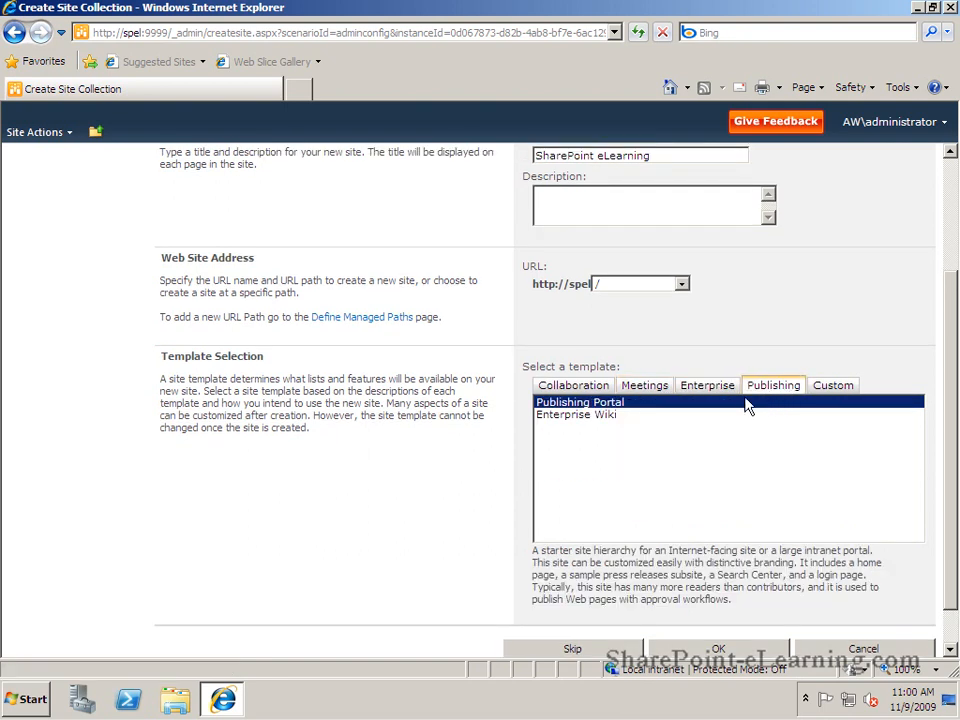
left_click(842, 395)
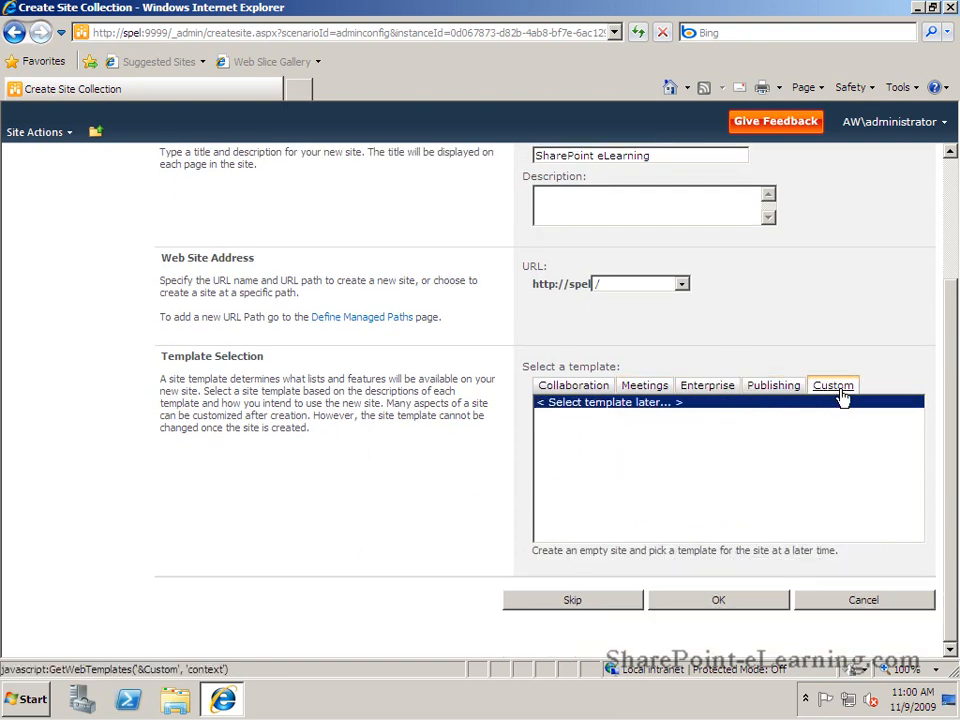
left_click(585, 388)
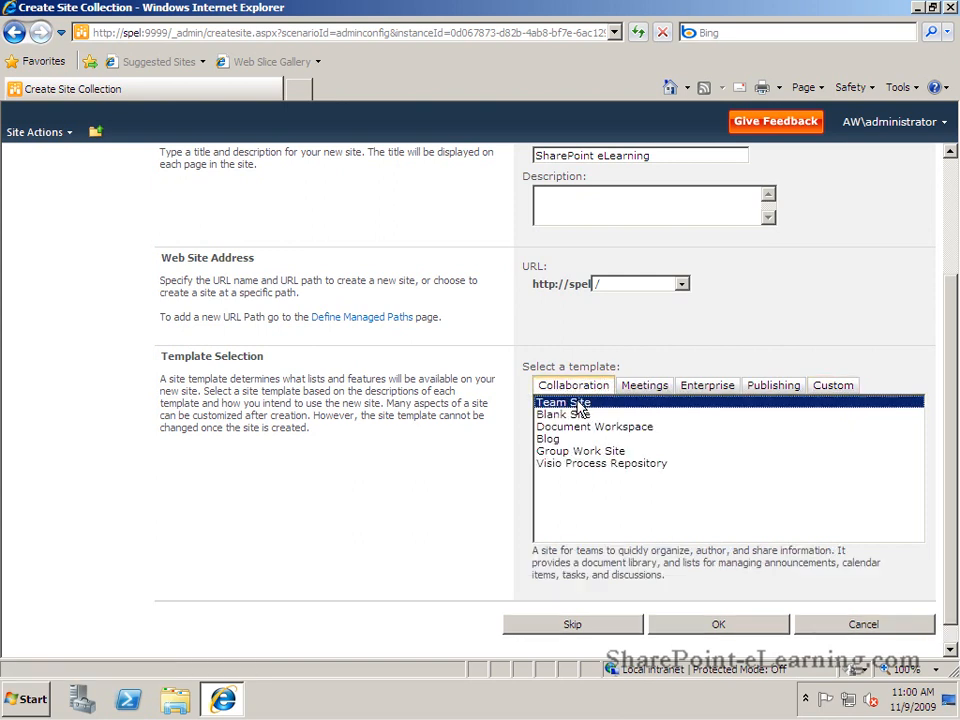
left_click(689, 630)
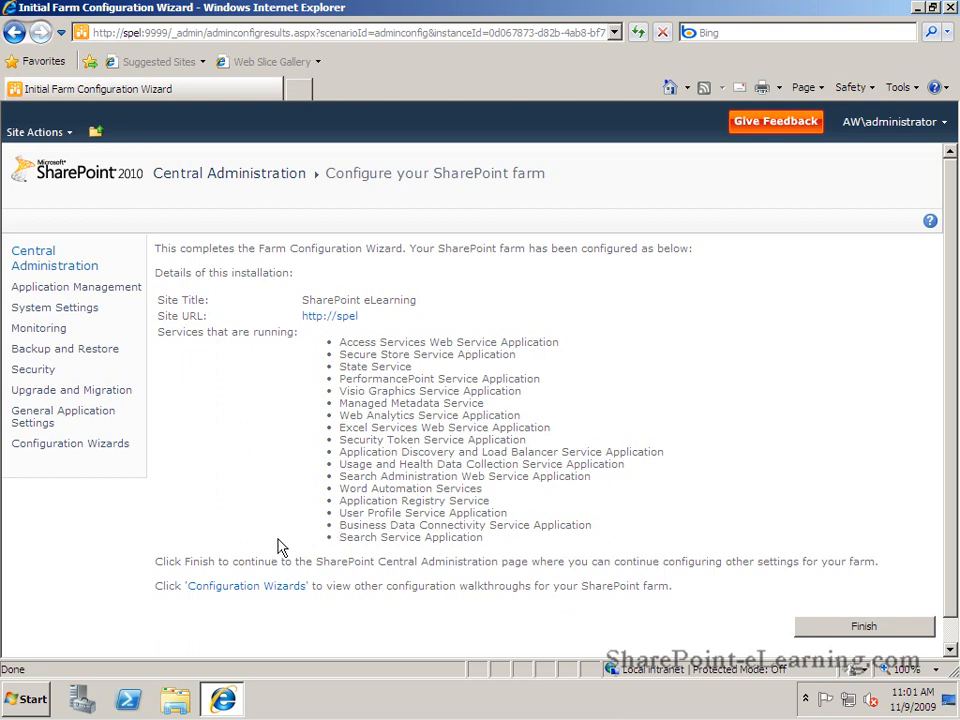
left_click(828, 625)
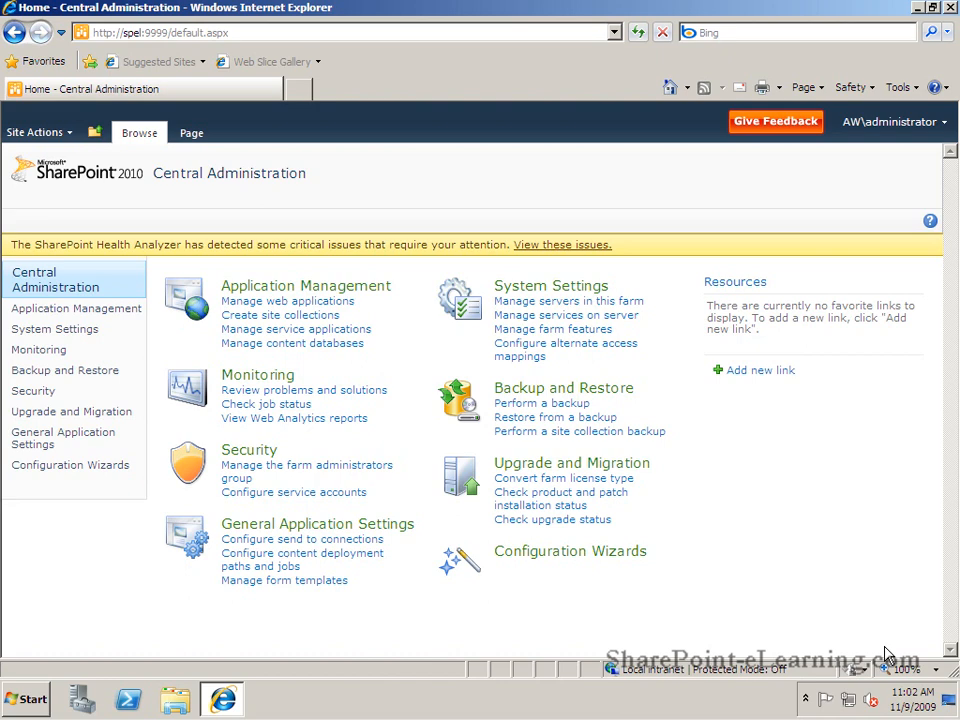
left_click(297, 92)
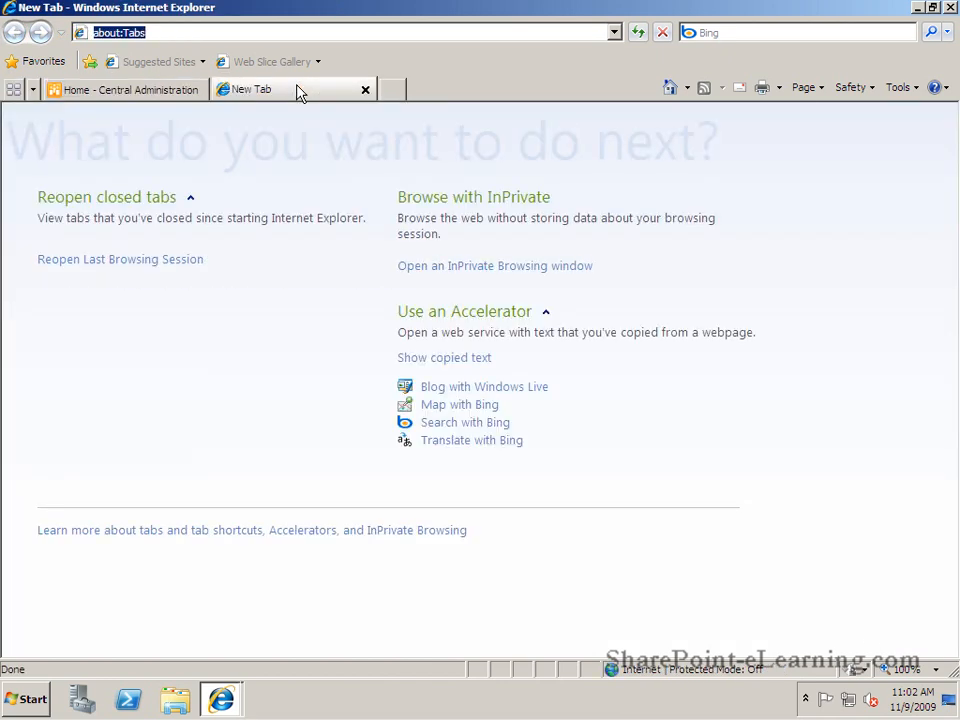
type("http:/")
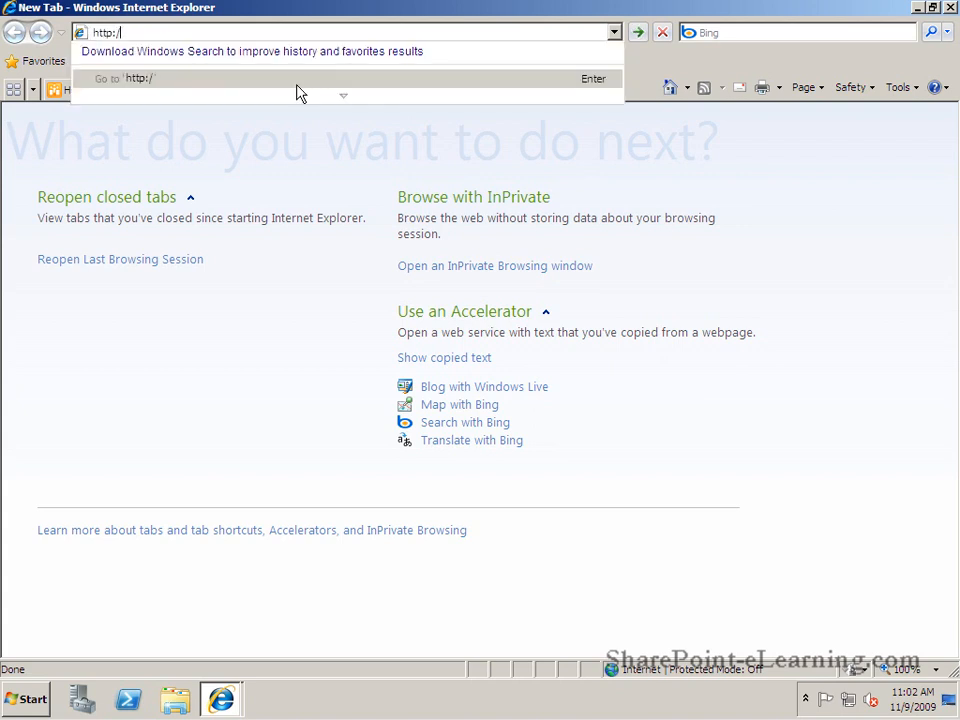
type("/spel")
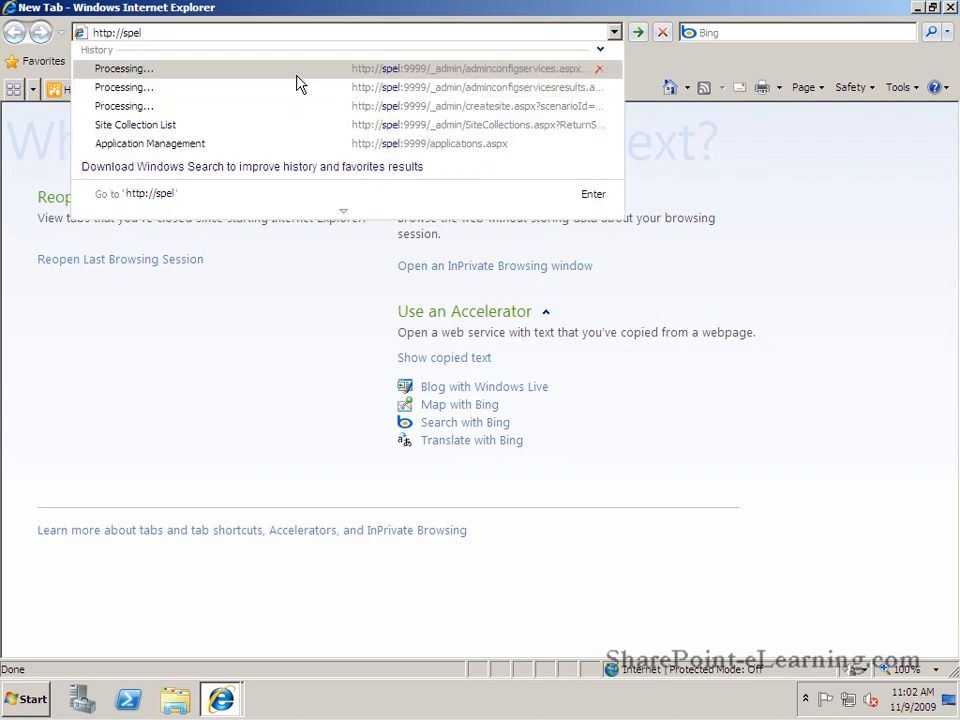
type("/")
key("Return")
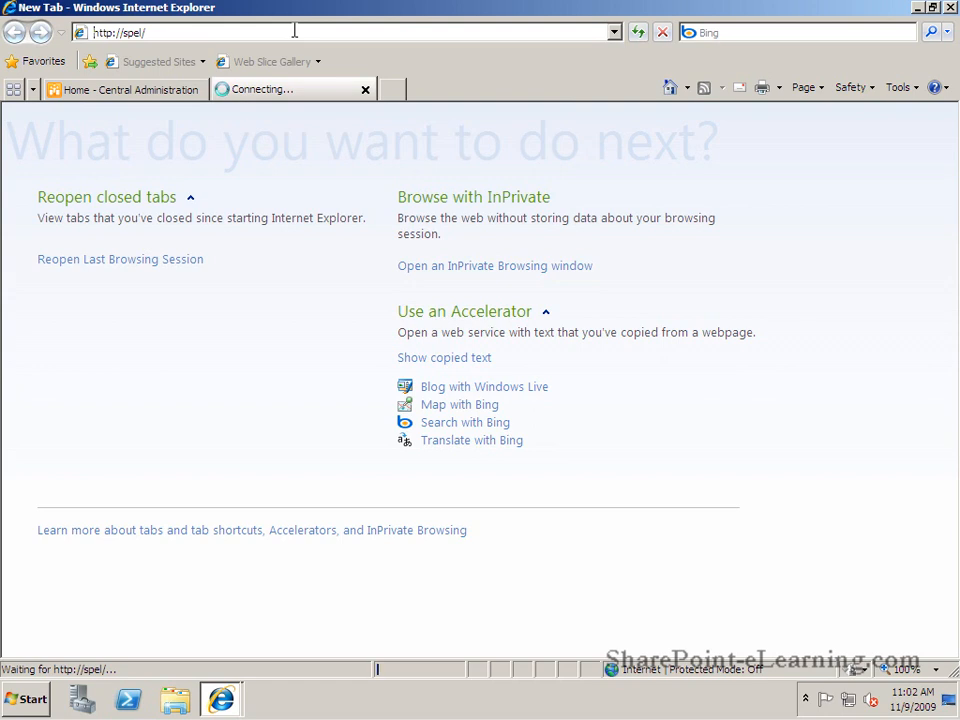